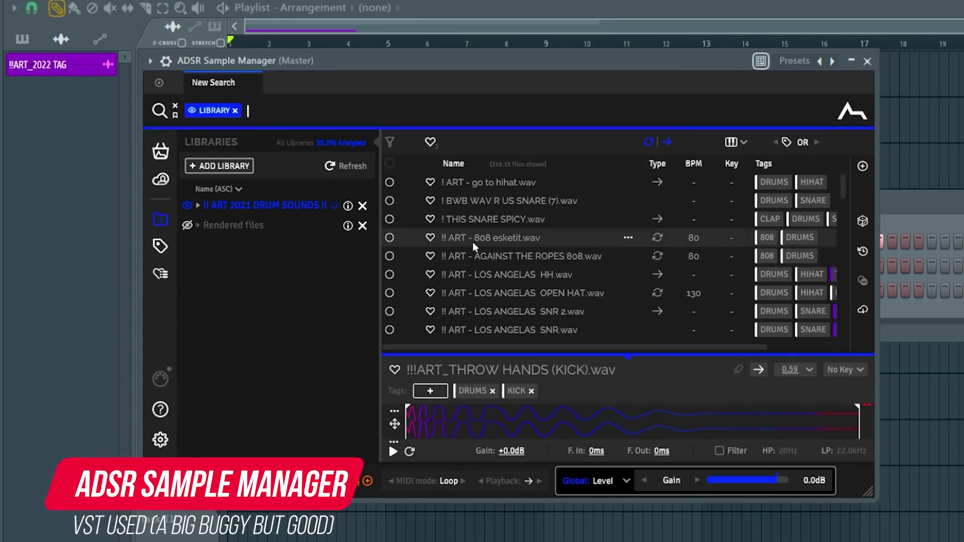
Filter the ADSR library by the 808 tag and preview the first two results
{"action": "type", "text": "808"}
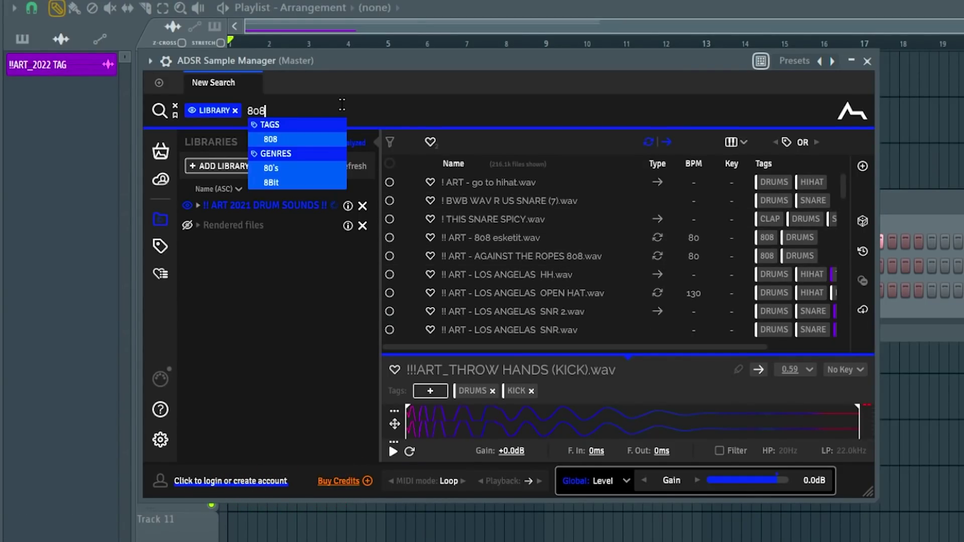
{"action": "key", "text": "Return"}
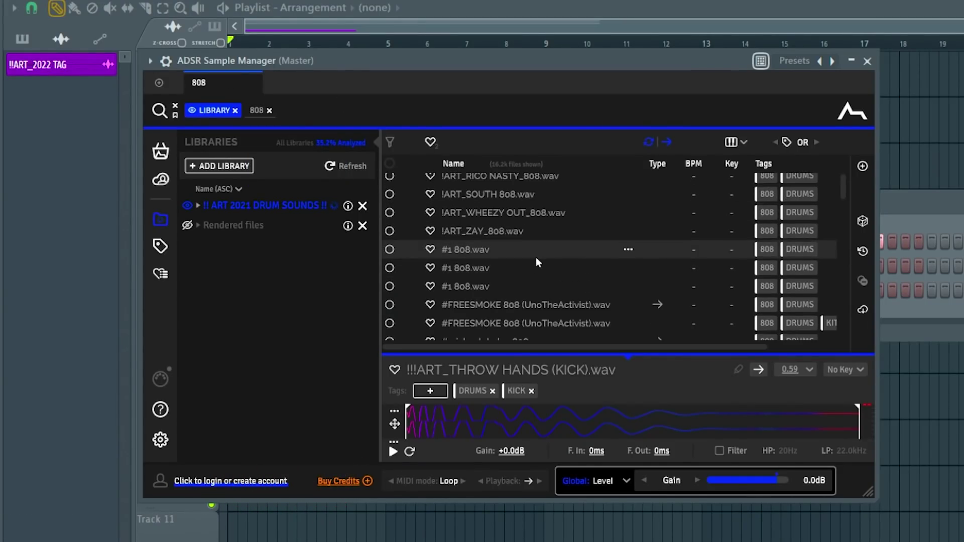
{"action": "left_click", "coordinate": [521, 303]}
{"action": "scroll", "coordinate": [523, 297], "scroll_direction": "down", "scroll_amount": 3}
{"action": "left_click", "coordinate": [523, 296]}
Audition more 808 samples, including crash dummy, MAJOR KEYS and SPINZ 808 SAUCE
{"action": "left_click", "coordinate": [522, 334]}
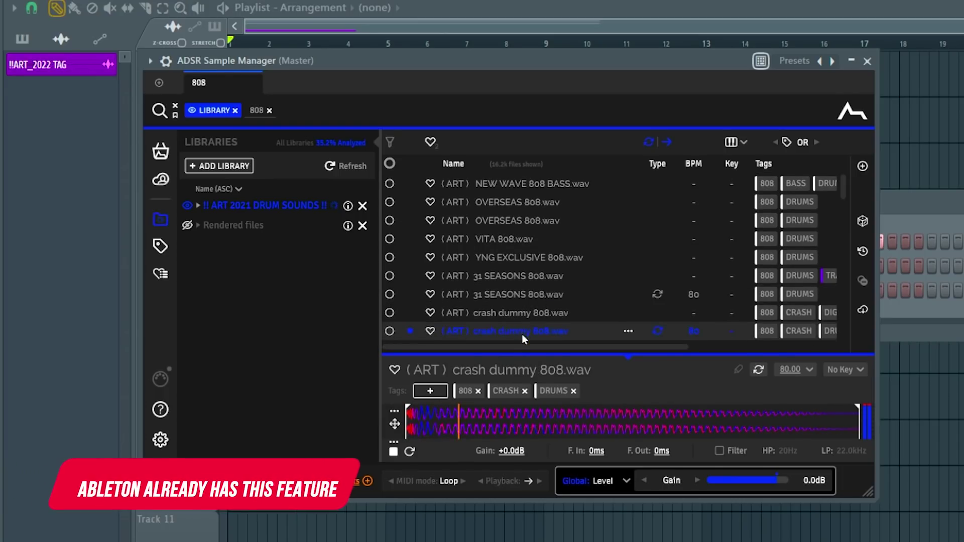
{"action": "scroll", "coordinate": [522, 306], "scroll_direction": "down", "scroll_amount": 3}
{"action": "left_click", "coordinate": [521, 297]}
{"action": "left_click", "coordinate": [520, 313]}
{"action": "left_click", "coordinate": [522, 330]}
{"action": "left_click", "coordinate": [520, 240]}
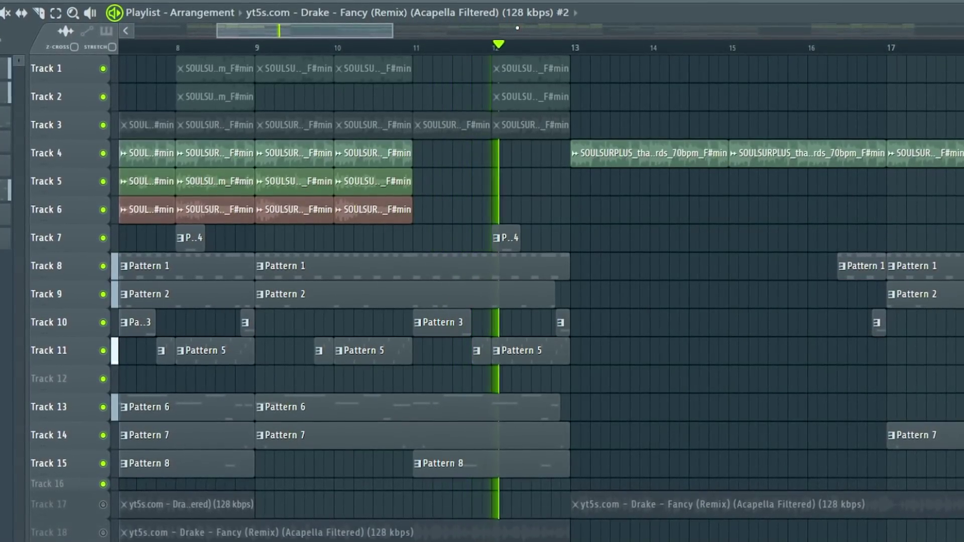
Zoom out the playlist horizontally to reveal Patterns 1–8, the SOULSURPLUS loops and the Drake acapellas
{"action": "scroll", "coordinate": [547, 281], "scroll_direction": "down", "scroll_amount": 3}
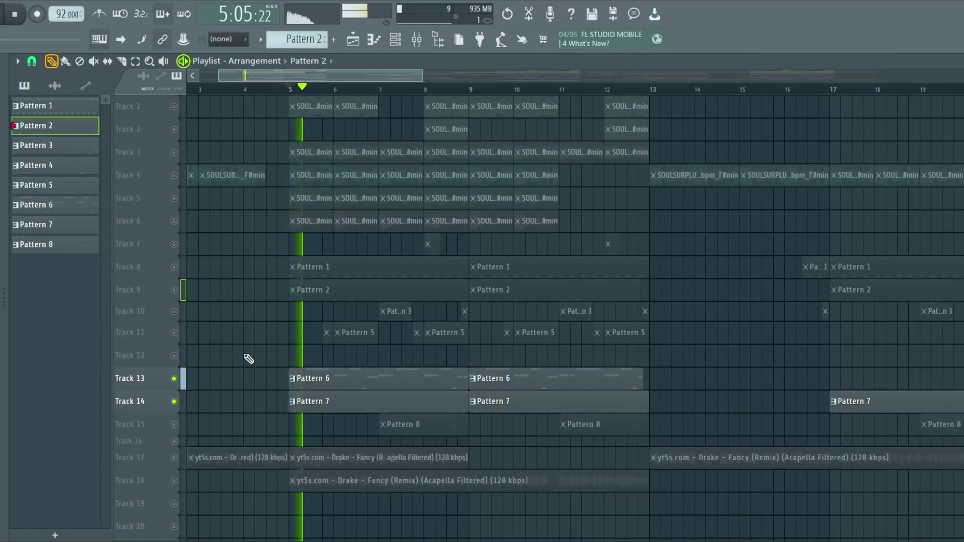
Mute Track 14 and open Pattern 6 along with the channel rack
{"action": "left_click", "coordinate": [174, 401]}
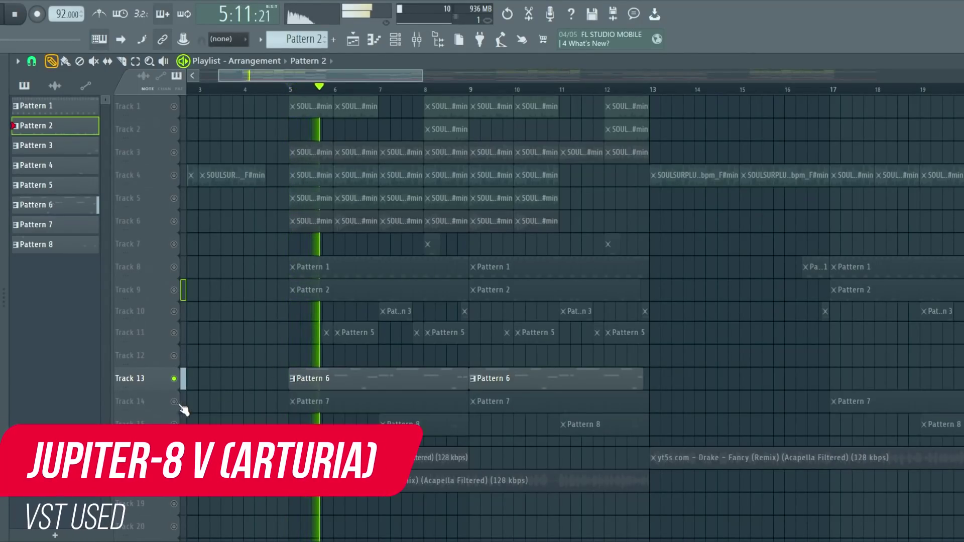
{"action": "double_click", "coordinate": [373, 383]}
{"action": "left_click", "coordinate": [396, 43]}
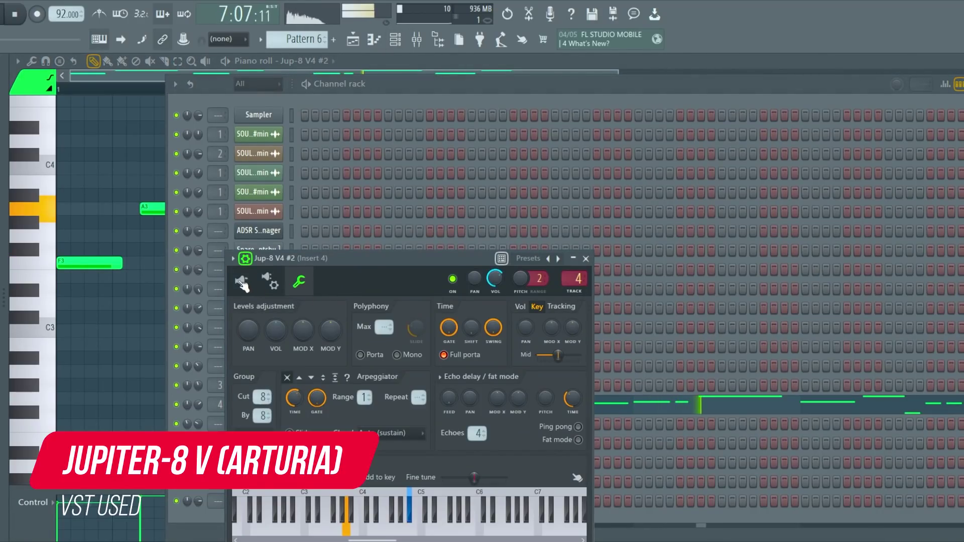
Bring up the Jup-8 V4 #2 synth in a larger window showing its Throttle Bass patch
{"action": "left_click", "coordinate": [241, 282]}
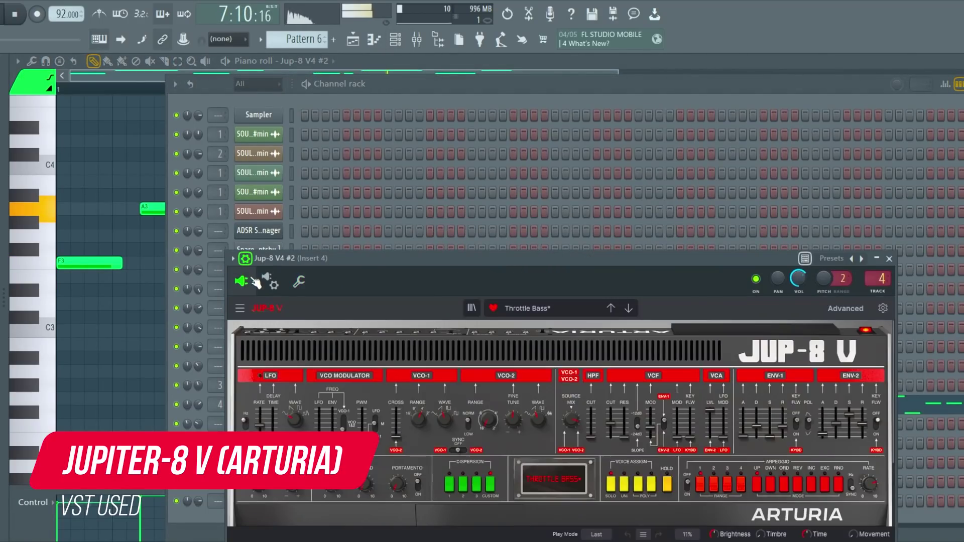
{"action": "left_click_drag", "start_coordinate": [364, 262], "coordinate": [268, 92]}
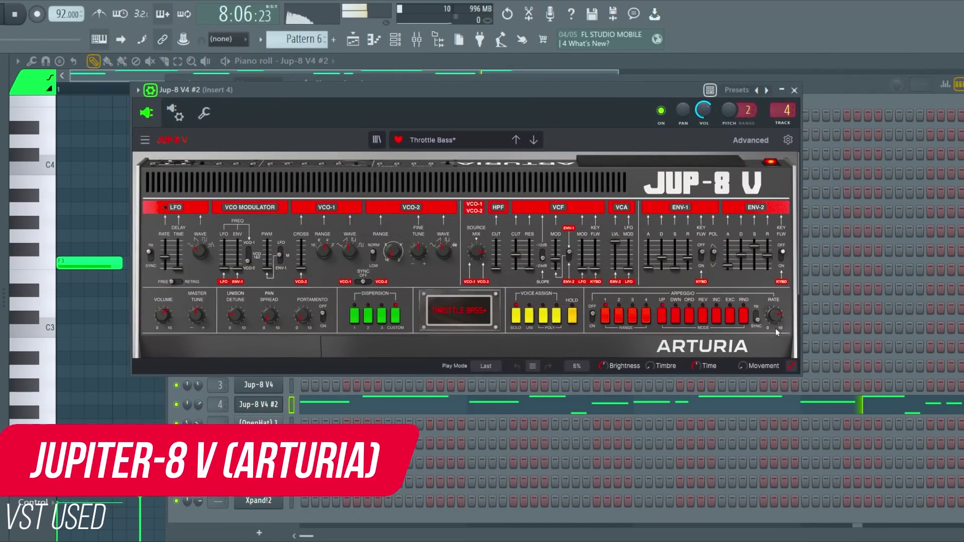
{"action": "left_click", "coordinate": [793, 369]}
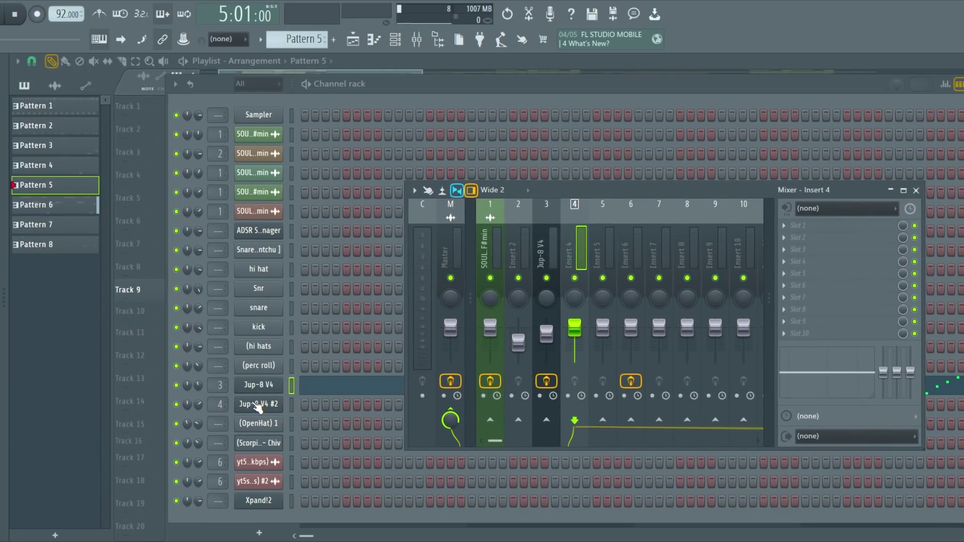
{"action": "left_click", "coordinate": [258, 405]}
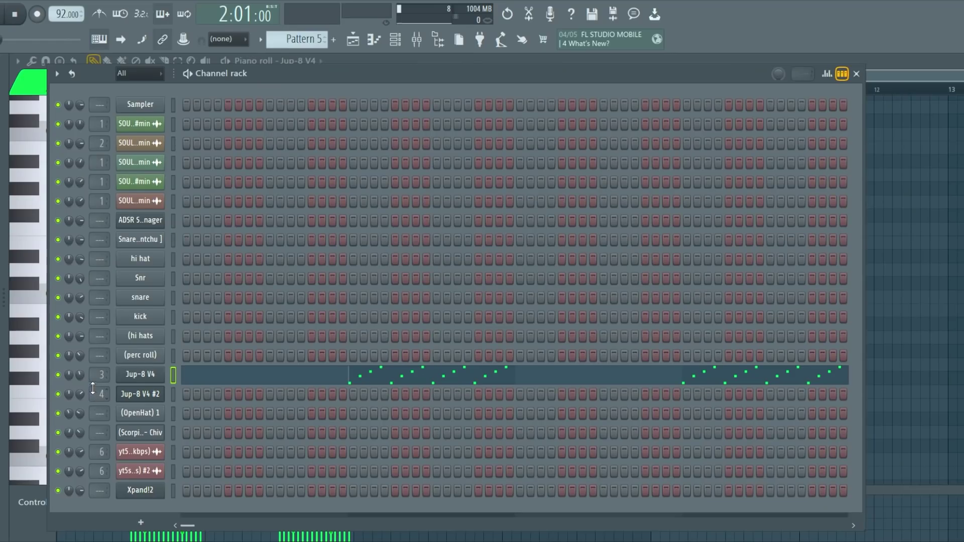
Open the Jup-8 V4 synth, decline its welcome tour, then open Effectrix on the Hi Hat insert
{"action": "left_click", "coordinate": [133, 377]}
{"action": "left_click", "coordinate": [472, 359]}
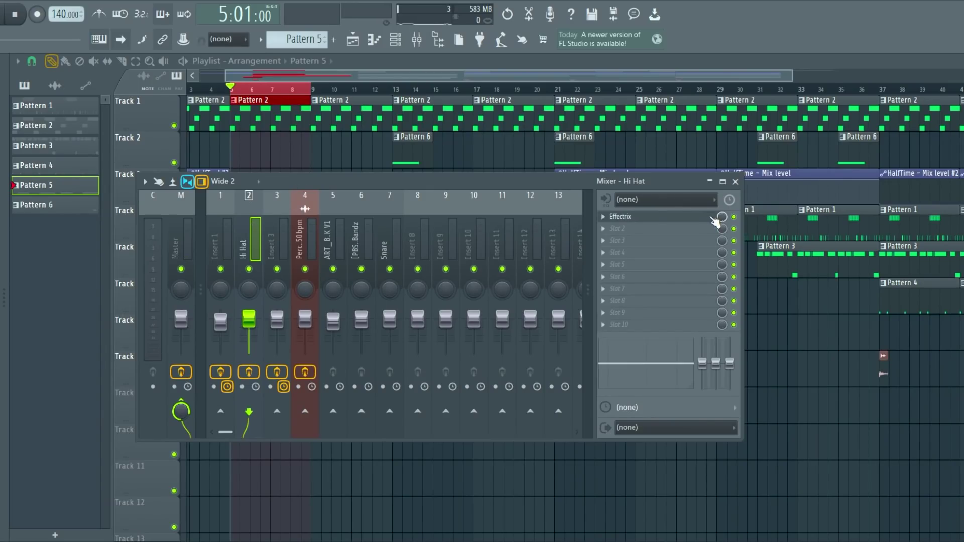
{"action": "left_click", "coordinate": [716, 220]}
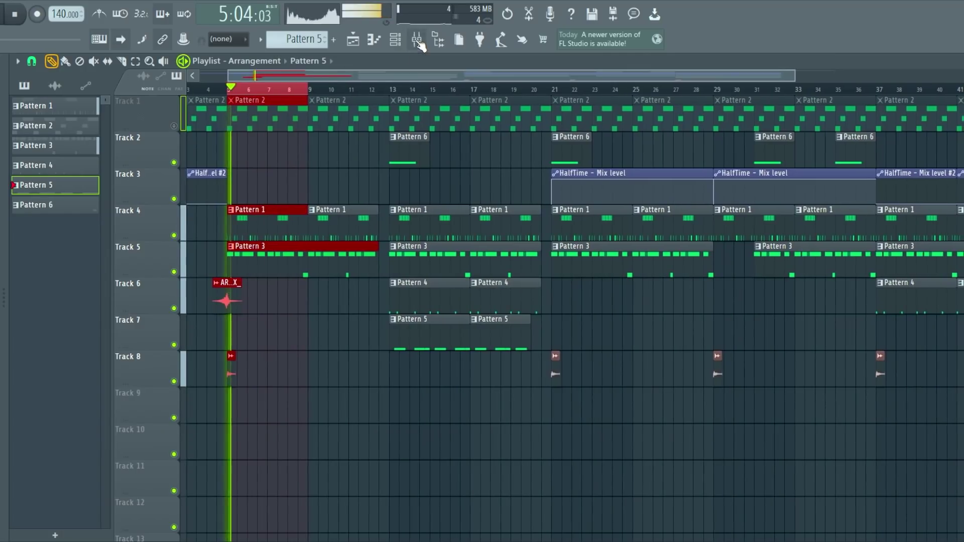
Hide the plugin windows with F9 while the beat plays, then reopen the Effectrix window
{"action": "key", "text": "F9"}
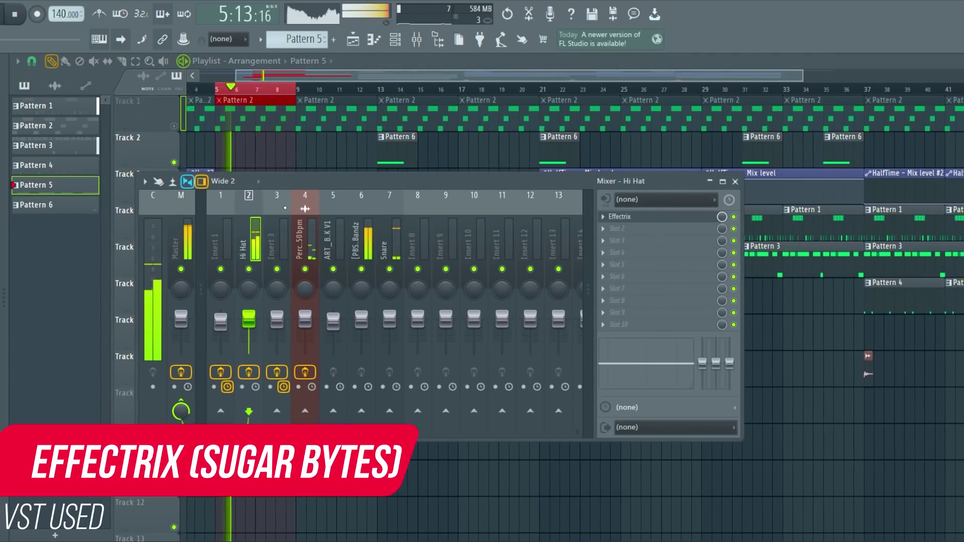
{"action": "left_click", "coordinate": [633, 216]}
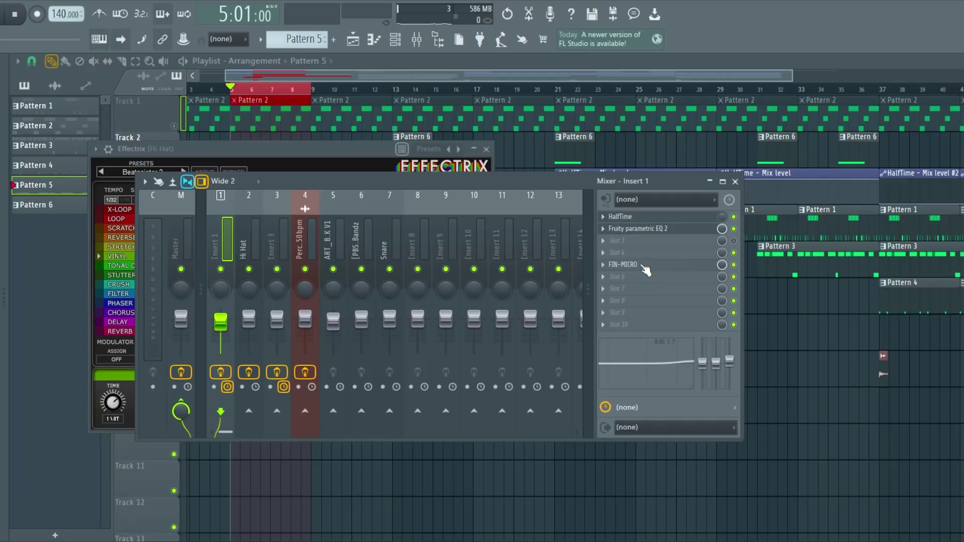
Open Insert 1's FIN-MICRO, HalfTime and Fruity parametric EQ 2 plugins in turn
{"action": "left_click", "coordinate": [645, 270]}
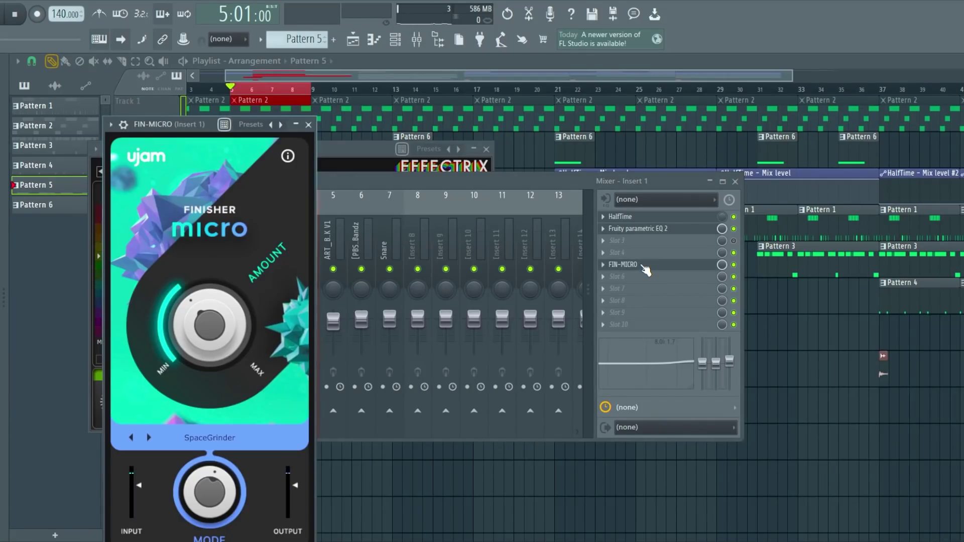
{"action": "left_click", "coordinate": [651, 219]}
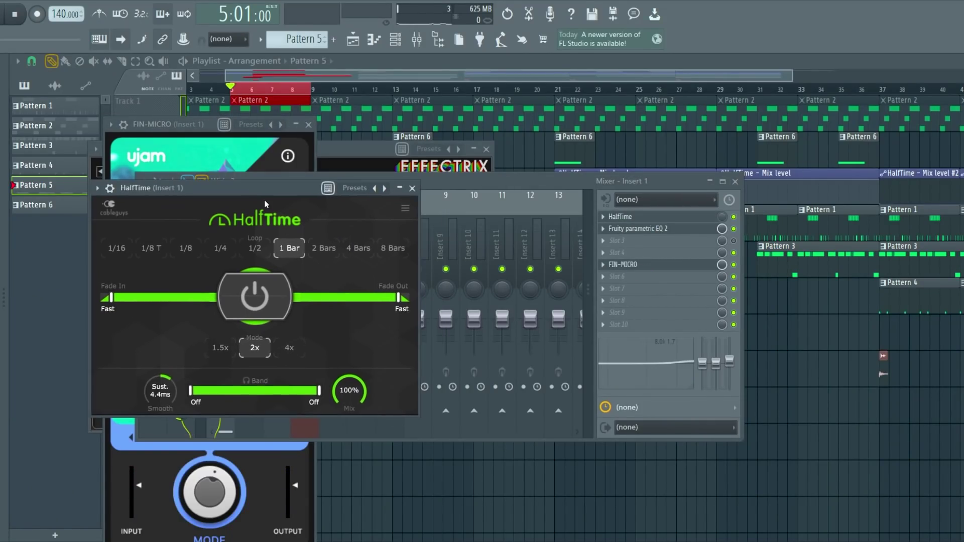
{"action": "left_click", "coordinate": [655, 230]}
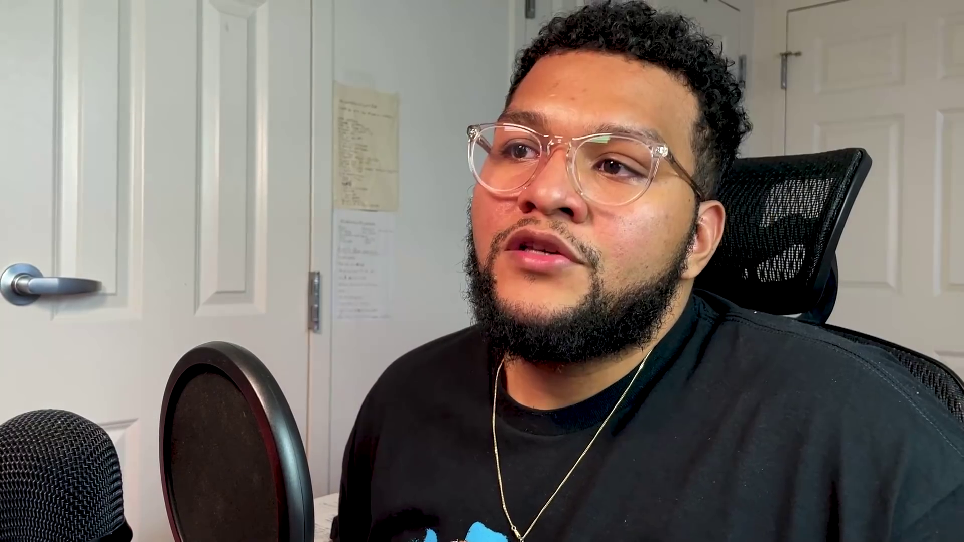
Preview the SIT_135_songstarter_floating_lake_Bm sample in the browser
{"action": "left_click", "coordinate": [103, 301]}
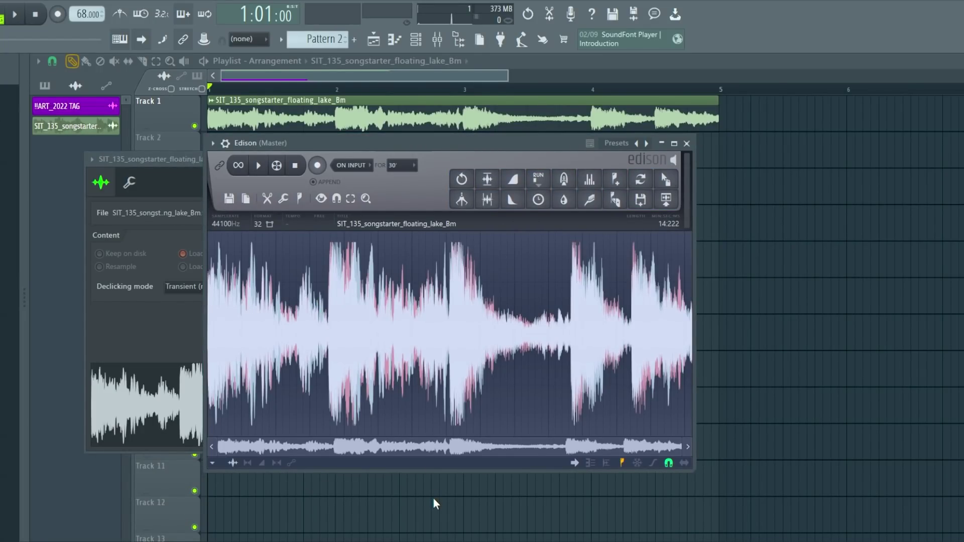
Turn the Edison sample's detected pitches into piano-roll notes, inspect them, then return to the playlist
{"action": "key", "text": "F6"}
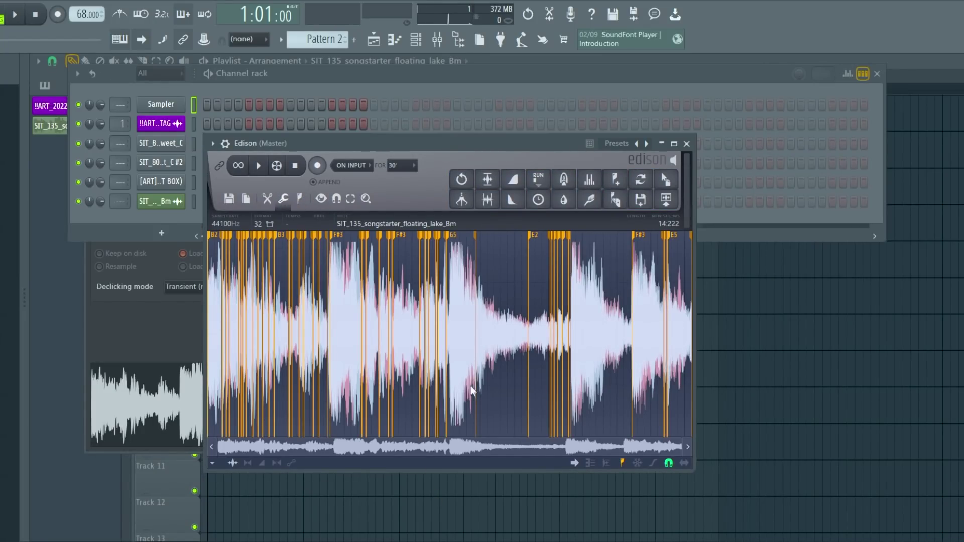
{"action": "key", "text": "F7"}
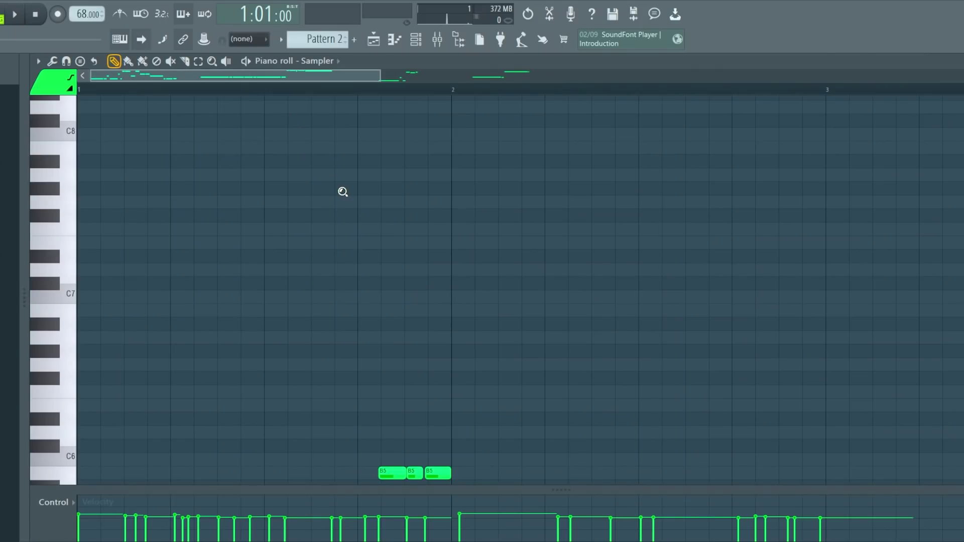
{"action": "scroll", "coordinate": [250, 286], "scroll_direction": "down", "scroll_amount": 3}
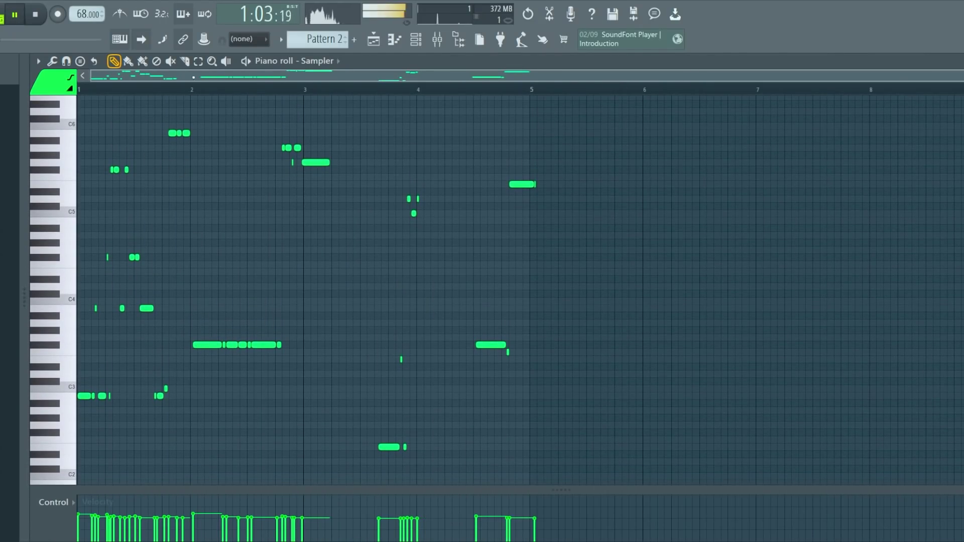
{"action": "left_click", "coordinate": [374, 40]}
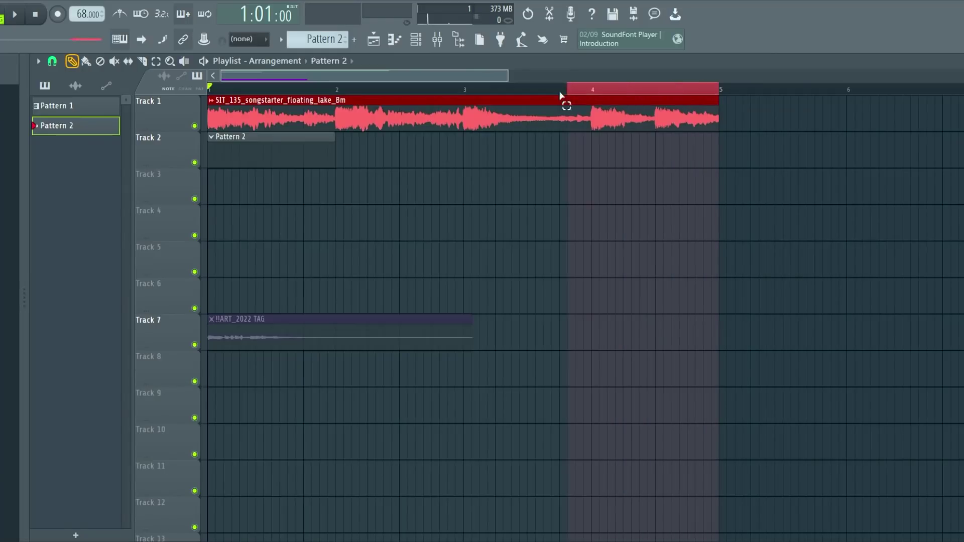
Select all playlist clips with Ctrl+A and bring up the Mixer
{"action": "key", "text": "ctrl+a"}
{"action": "left_click", "coordinate": [437, 39]}
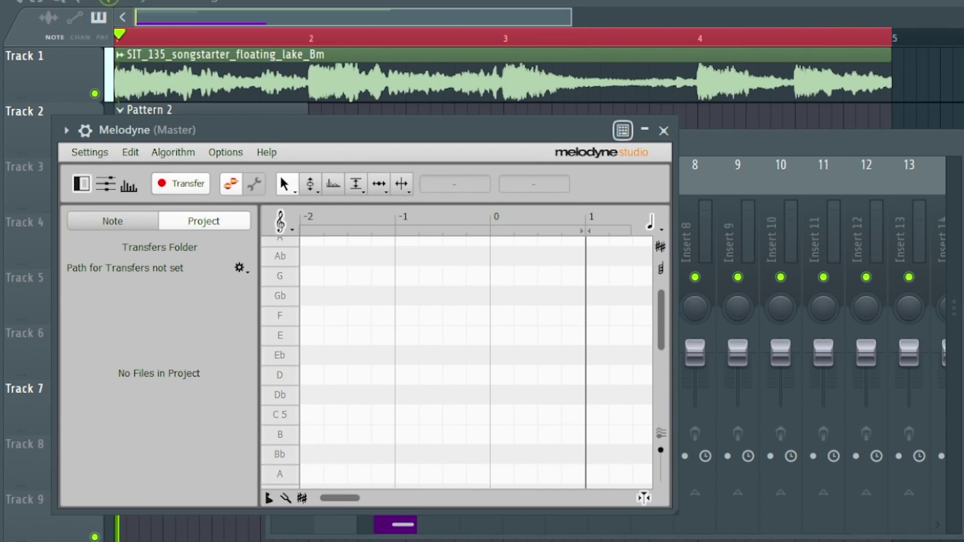
Play the floating lake sample so Melodyne captures it, and reposition the Melodyne window
{"action": "key", "text": "space"}
{"action": "left_click_drag", "start_coordinate": [367, 135], "coordinate": [413, 105]}
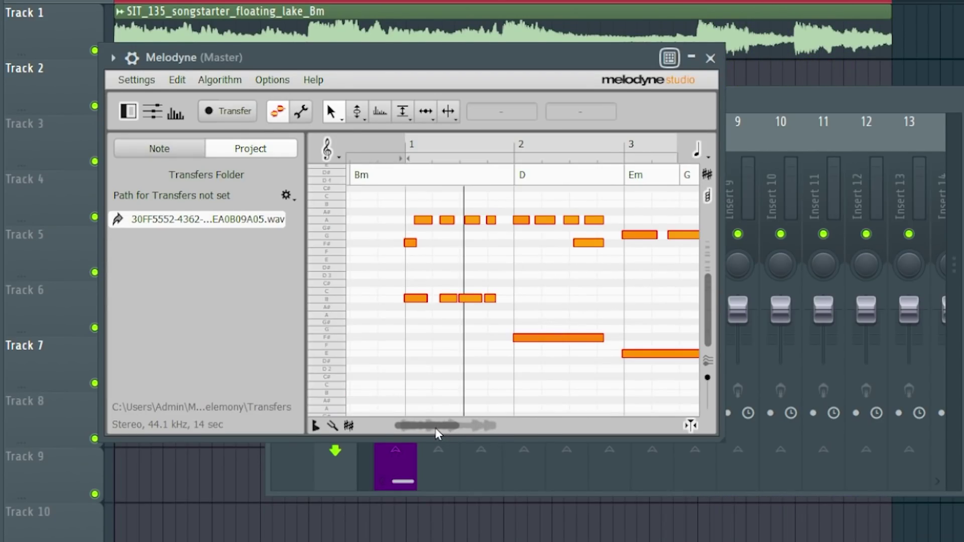
{"action": "mouse_move", "coordinate": [437, 433]}
{"action": "left_mouse_down"}
{"action": "mouse_move", "coordinate": [466, 428]}
{"action": "mouse_move", "coordinate": [452, 411]}
{"action": "mouse_move", "coordinate": [427, 425]}
{"action": "left_mouse_up"}
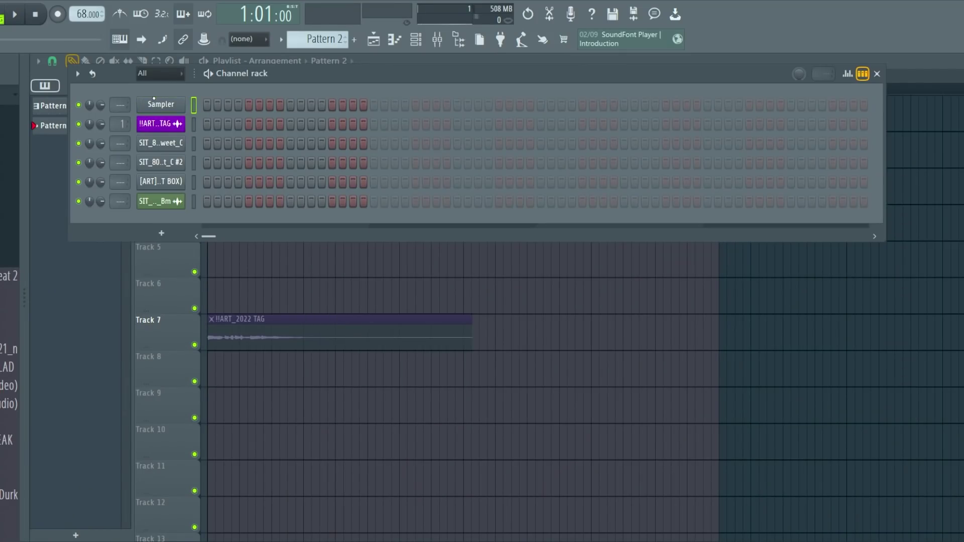
Open Pattern 2's Melodyne-extracted notes in the piano roll and switch it to the [ART] 808 (BEAT BOX) channel
{"action": "key", "text": "F6"}
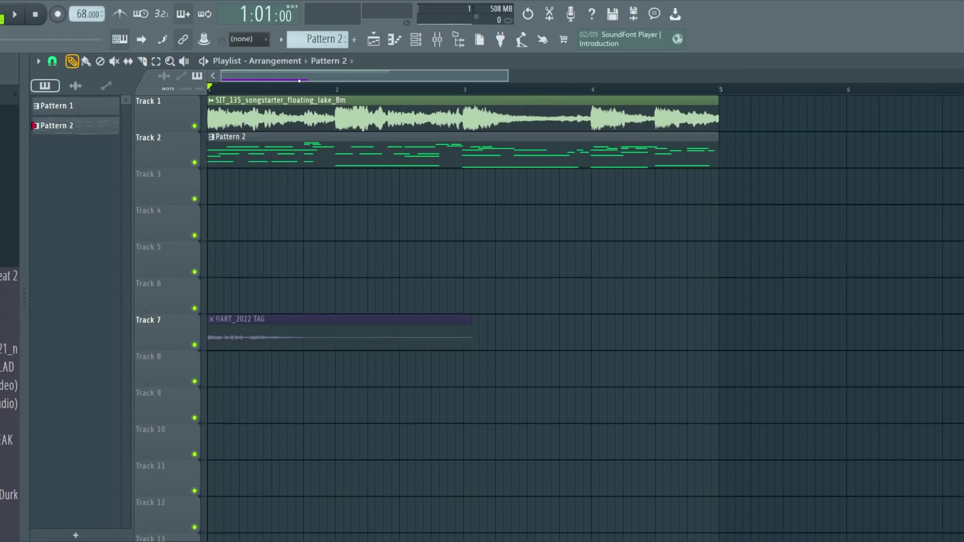
{"action": "double_click", "coordinate": [265, 153]}
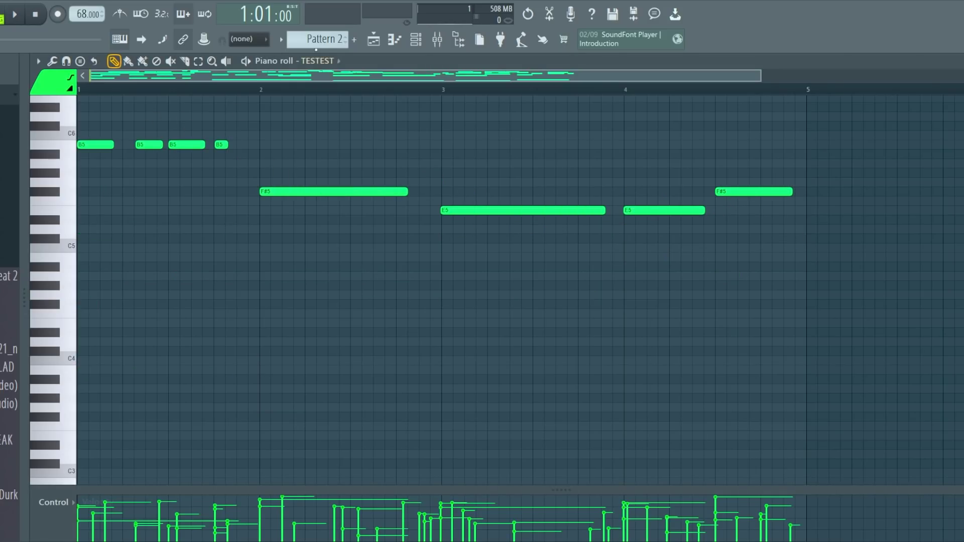
{"action": "key", "text": "Up"}
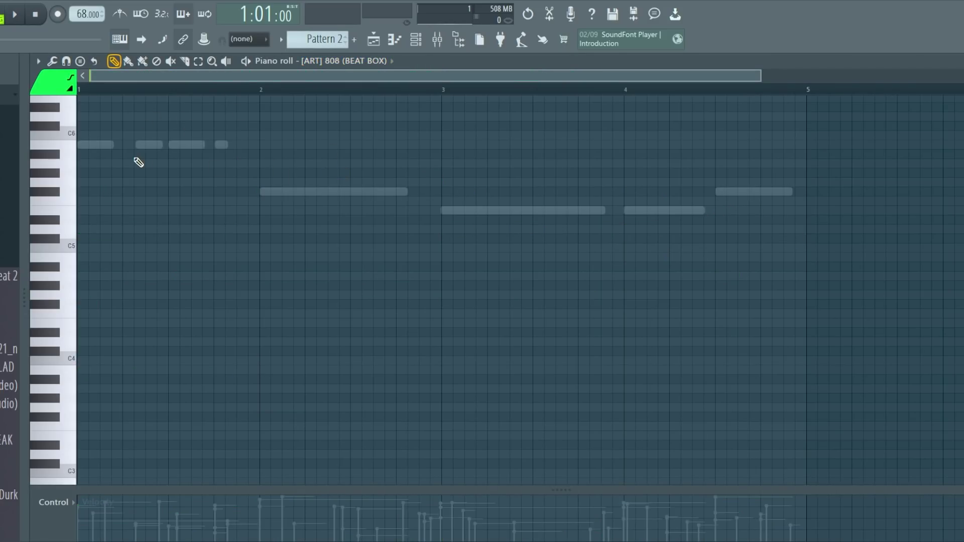
{"action": "scroll", "coordinate": [150, 171], "scroll_direction": "up", "scroll_amount": 3}
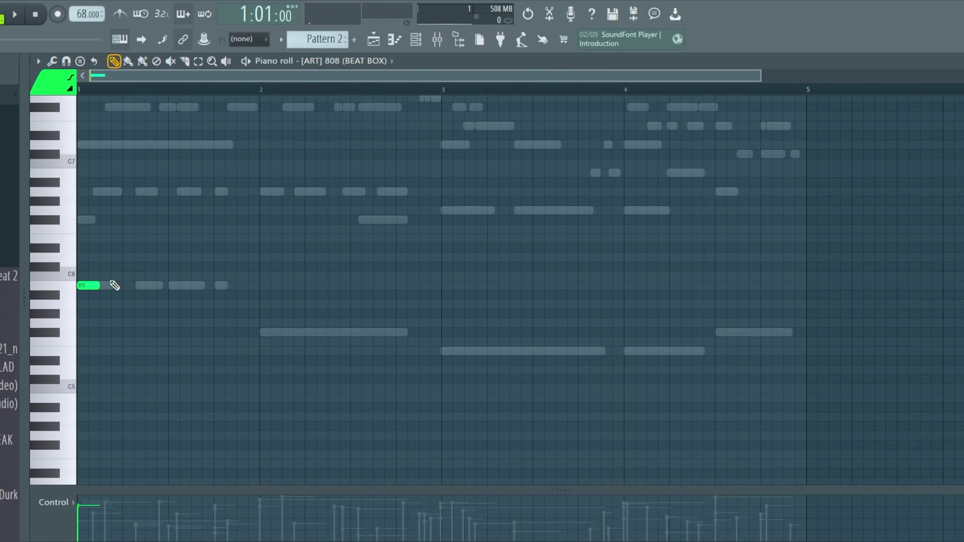